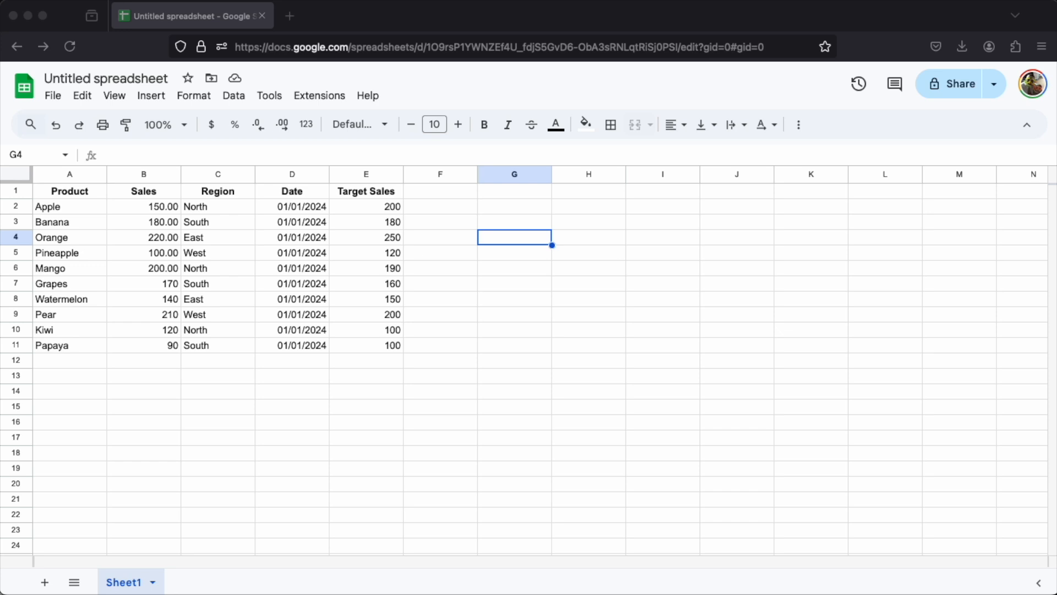
Step: Convert the product sales data in A1:E11 to a table
click(66, 196)
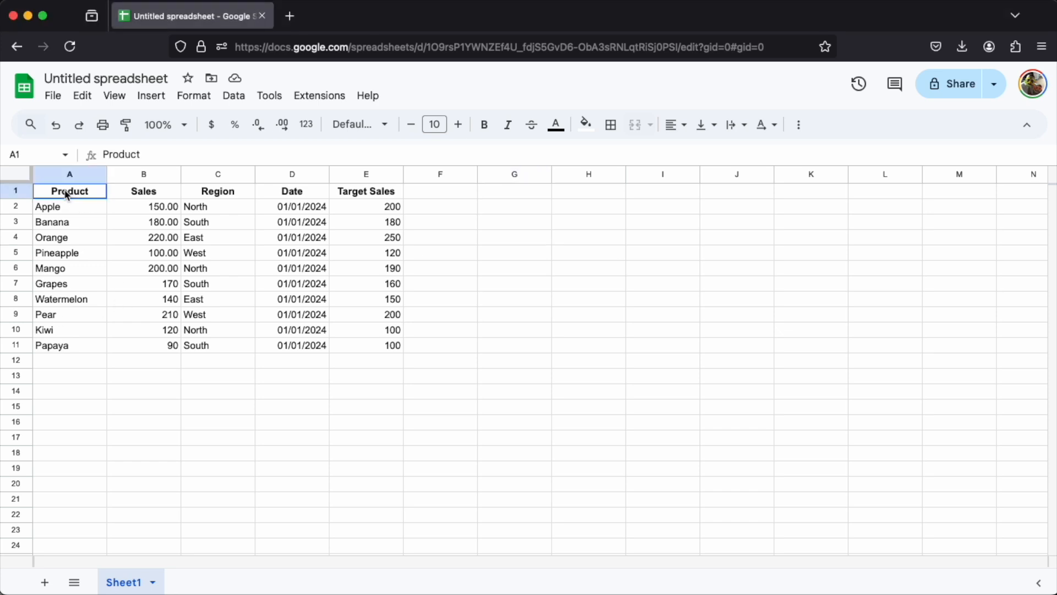
shift+click(384, 345)
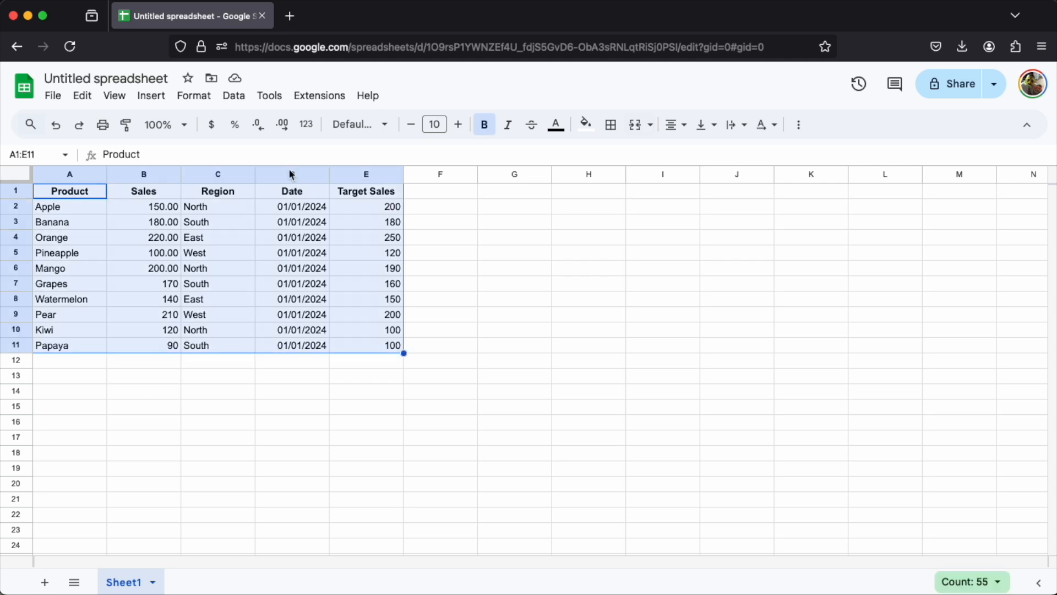
click(192, 97)
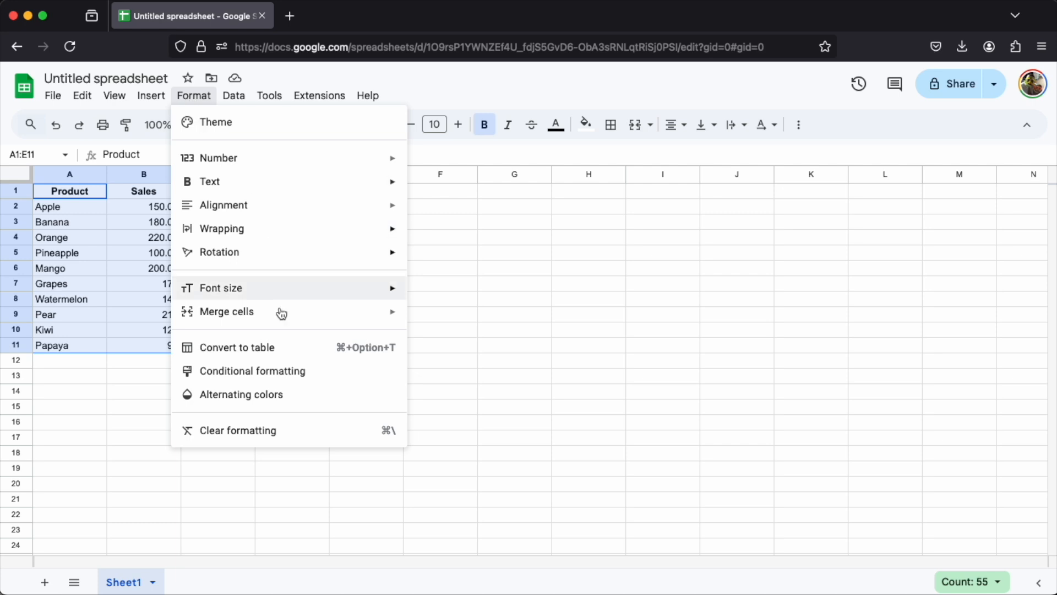
click(270, 348)
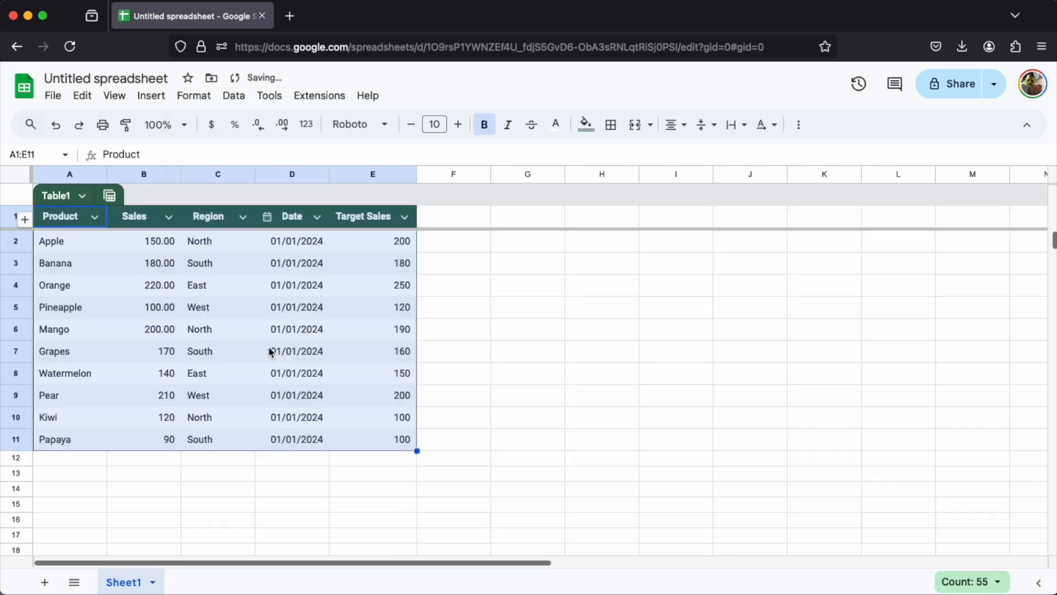
click(448, 261)
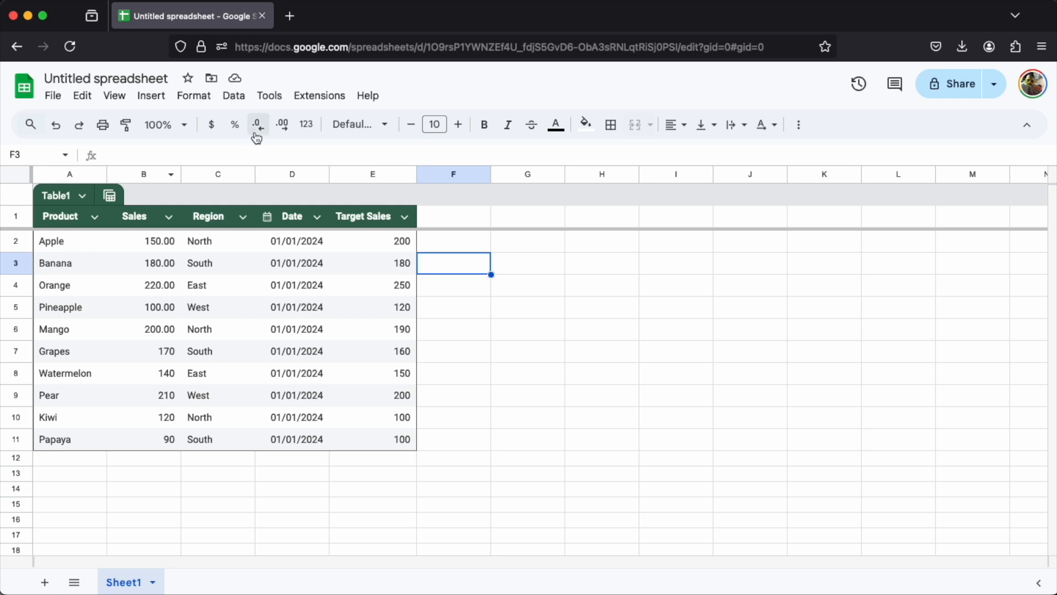
Step: Customize the table colors by trying the default styles, applying the dark red one, and setting the header color to standard green
click(59, 196)
click(81, 196)
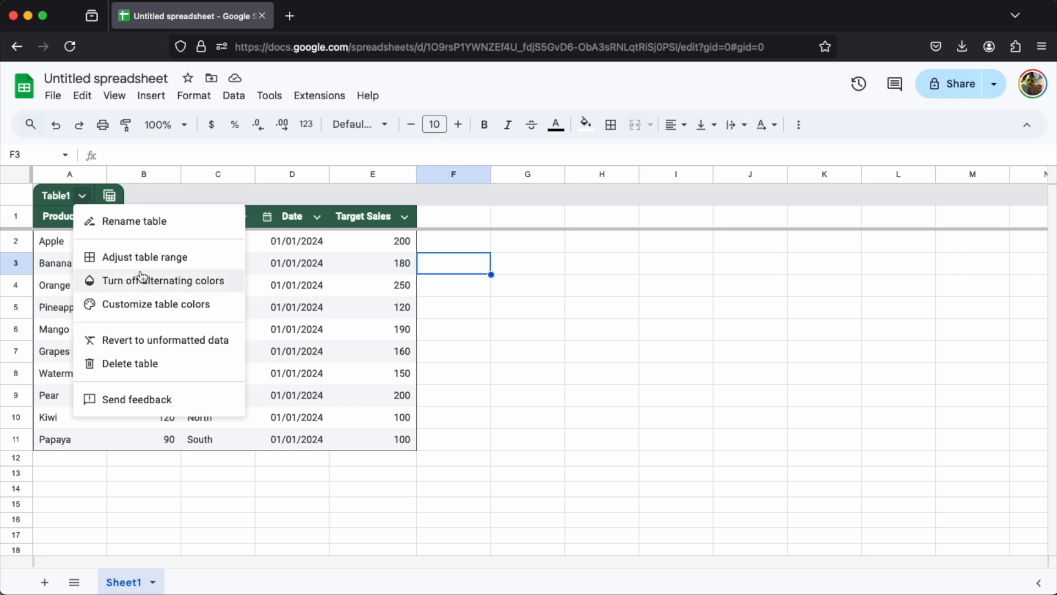
click(142, 305)
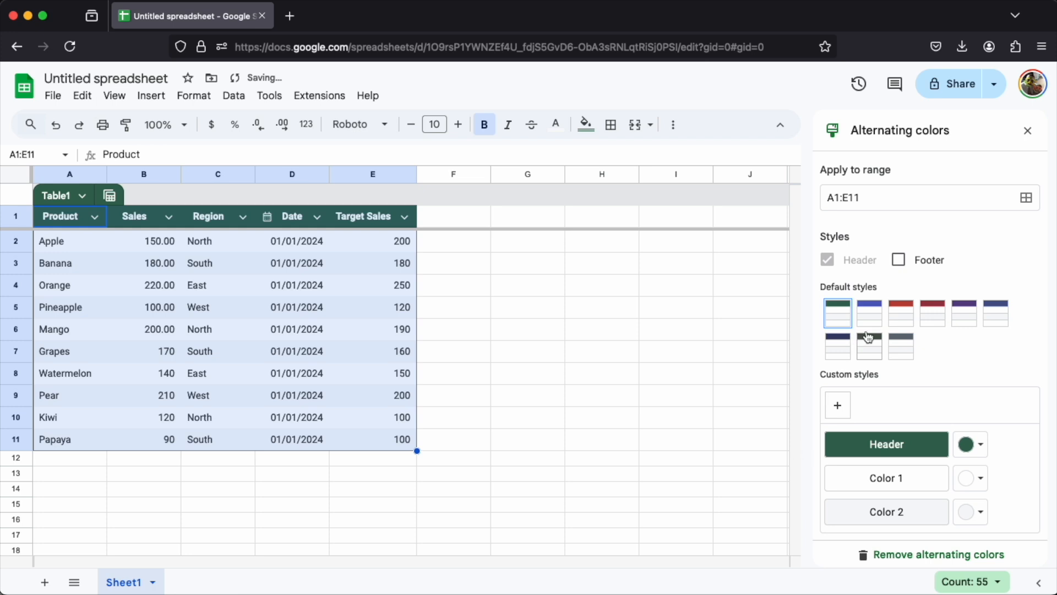
click(870, 314)
click(839, 358)
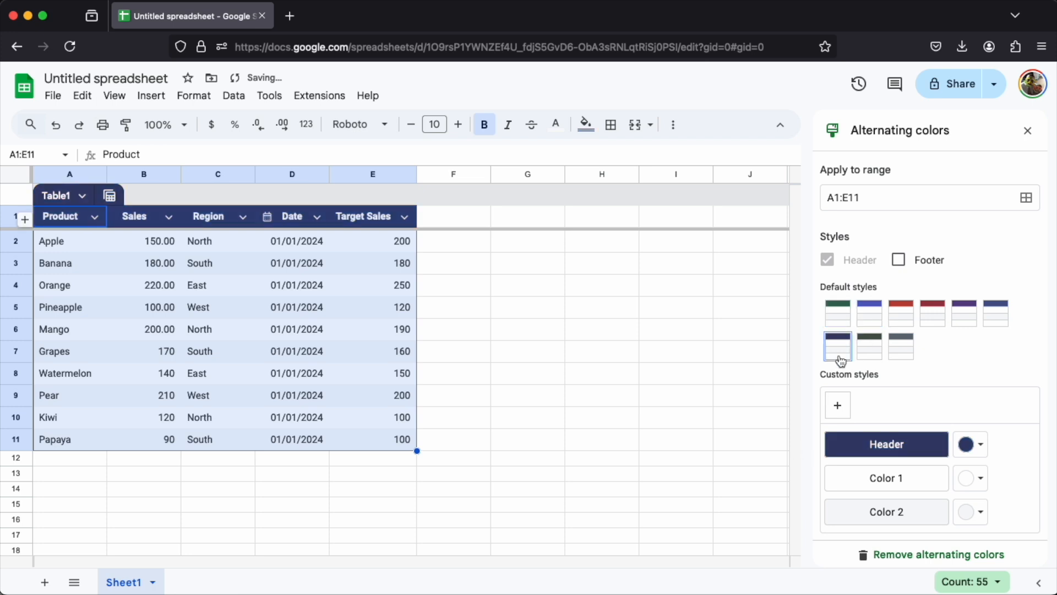
click(934, 315)
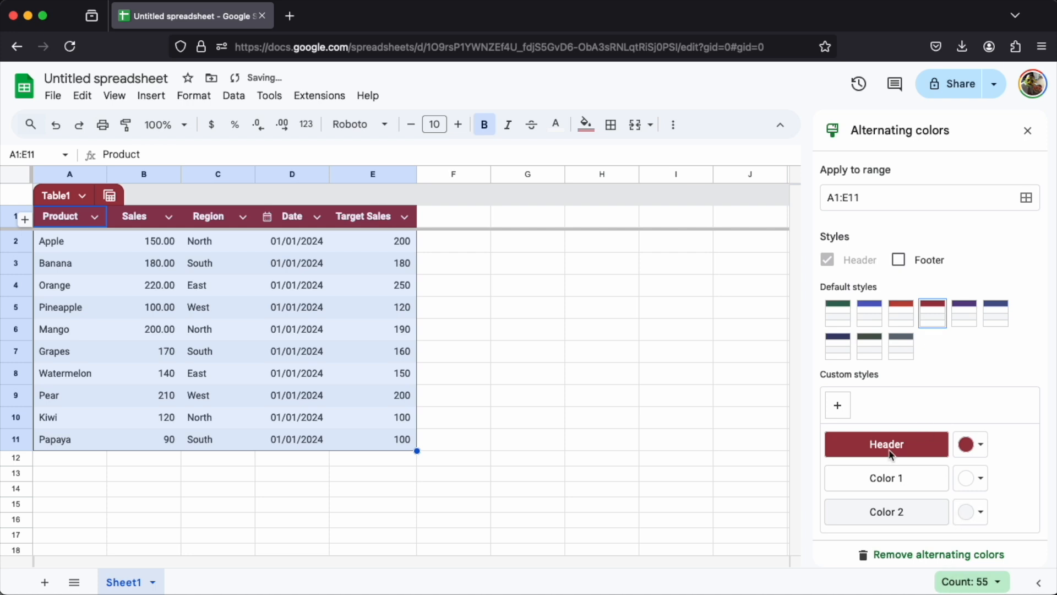
click(970, 443)
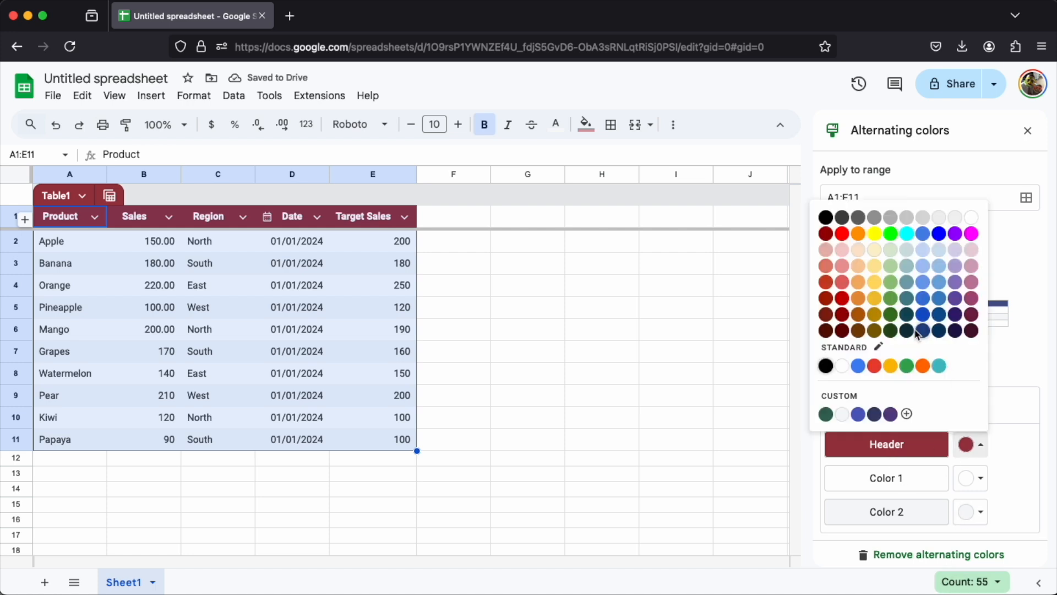
click(907, 366)
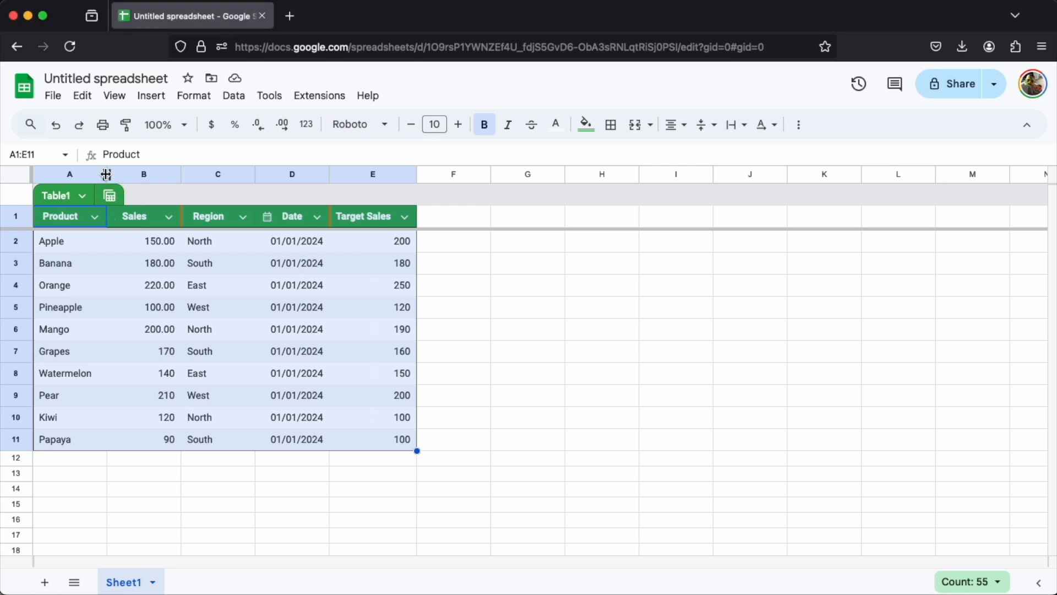
Step: Narrow the Product, Sales and Region columns so they sit closer to their contents
drag(105, 174, 99, 174)
drag(173, 174, 157, 174)
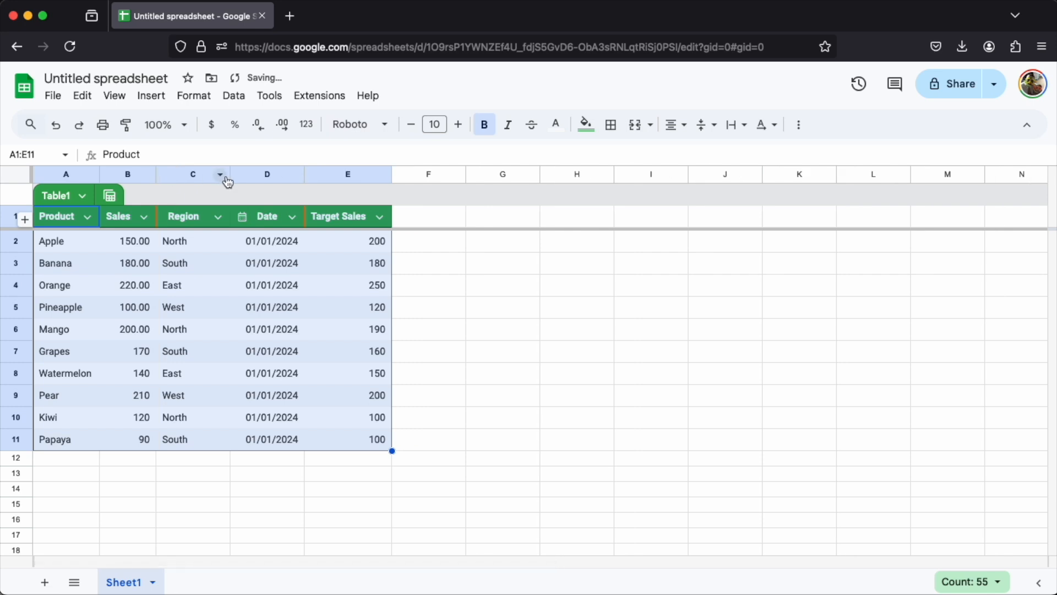
drag(230, 174, 219, 174)
Step: Extend the Region entry for Banana in C3 to "South east west north"
click(90, 266)
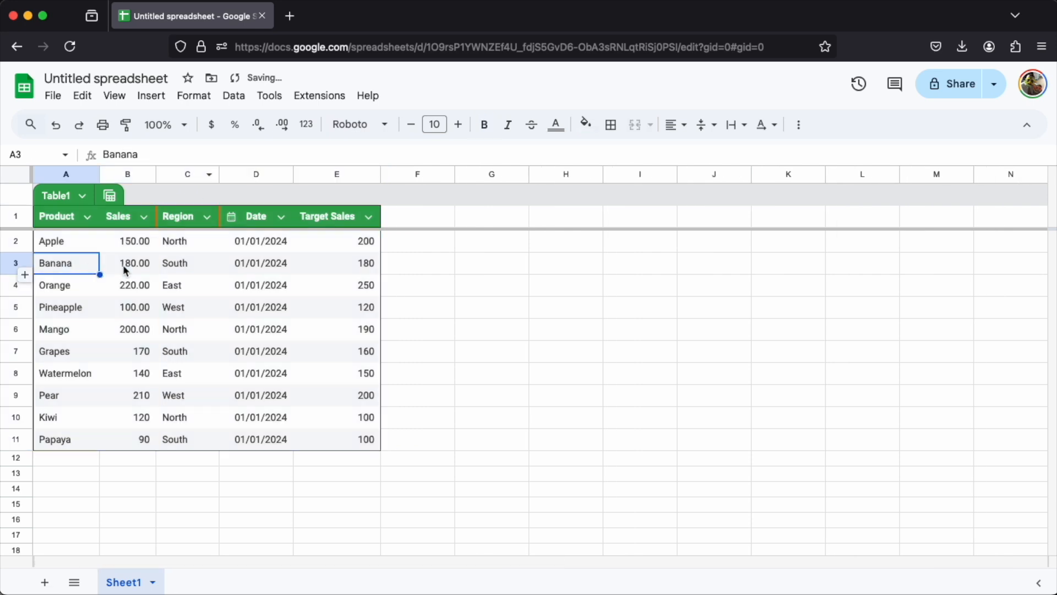
click(193, 266)
double_click(194, 265)
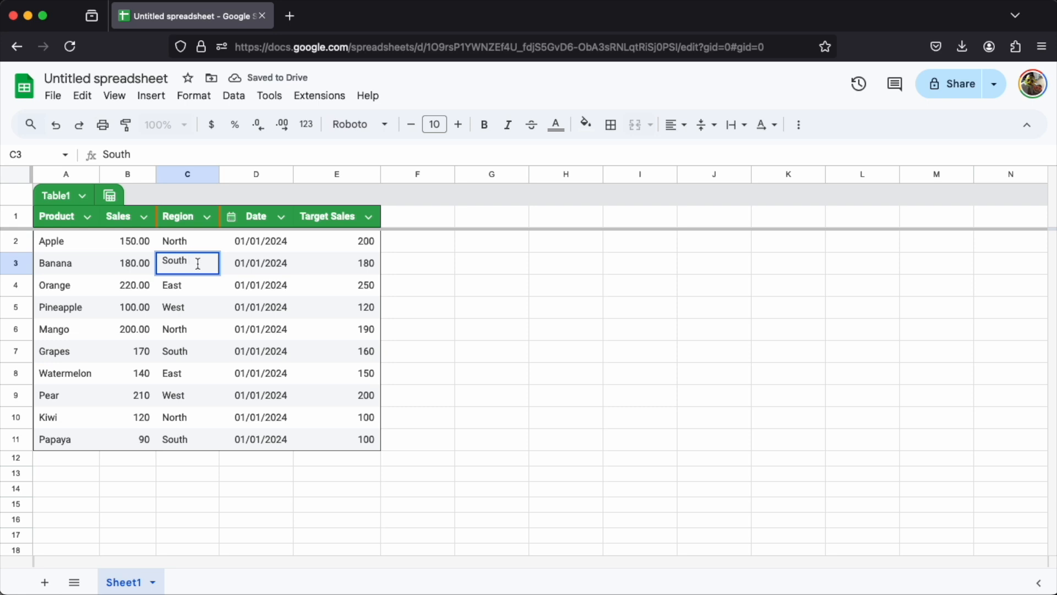
text(east west n)
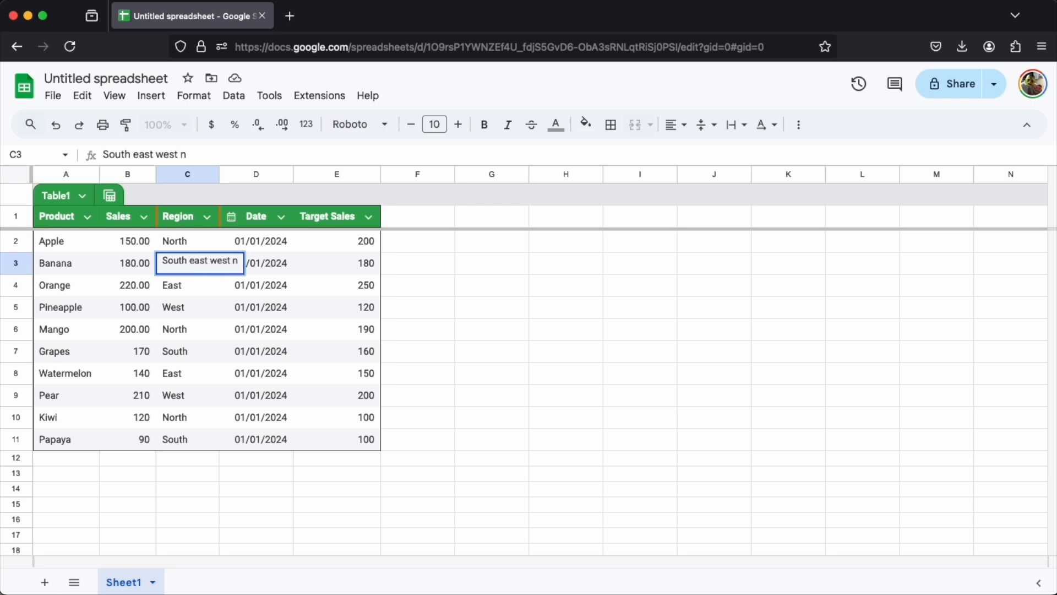
text(orth)
key(Return)
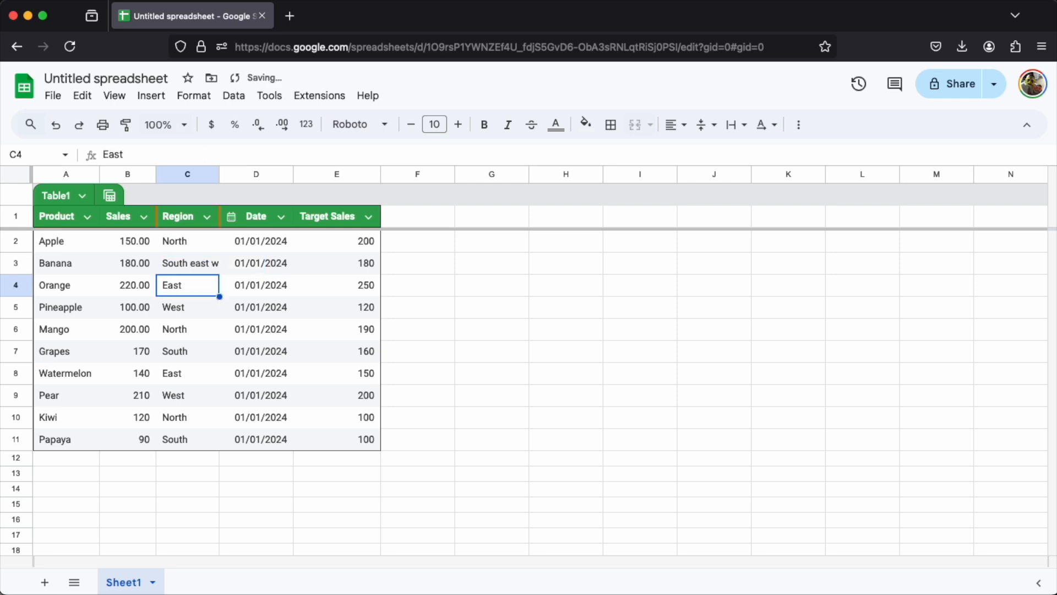
Step: Auto-fit the Region column to its longest entry and remove the extra words from C3, leaving "South"
double_click(219, 173)
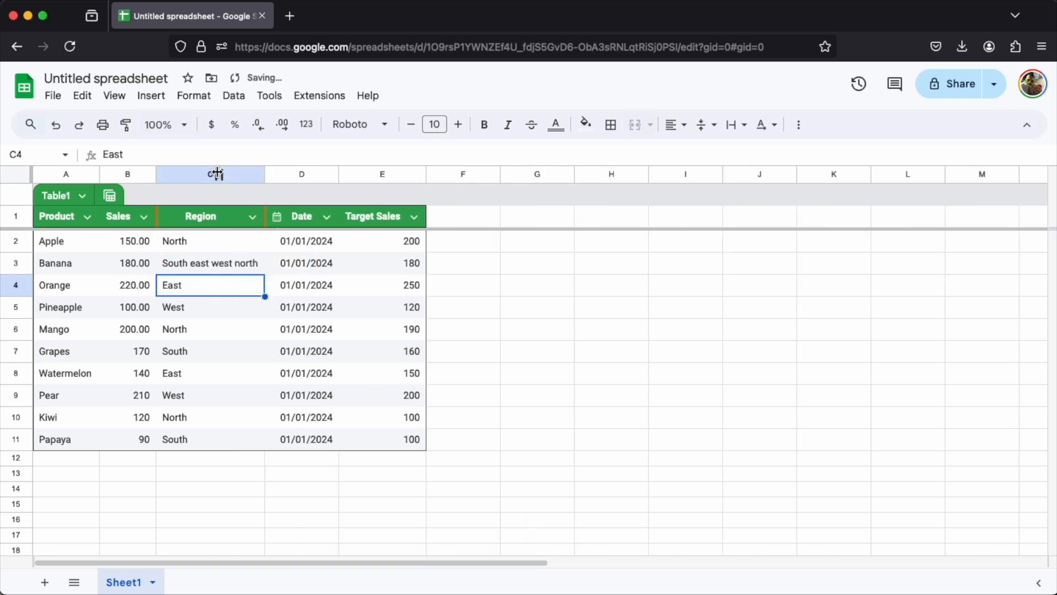
double_click(191, 262)
drag(190, 262, 293, 266)
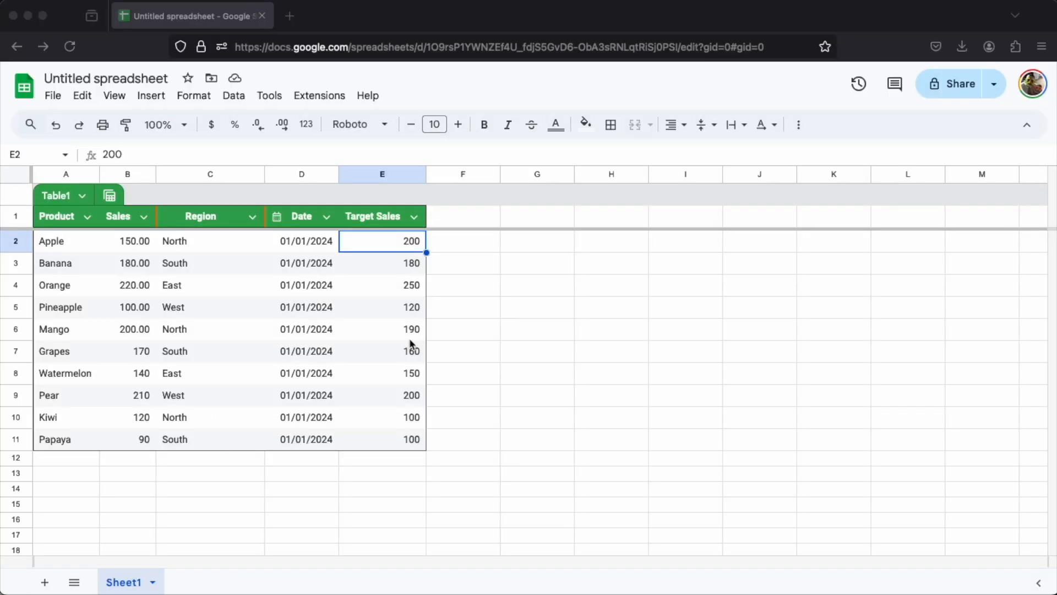
Step: Add a conditional format rule to Target Sales cells E2:E11 with the condition Greater than =B:B
click(130, 244)
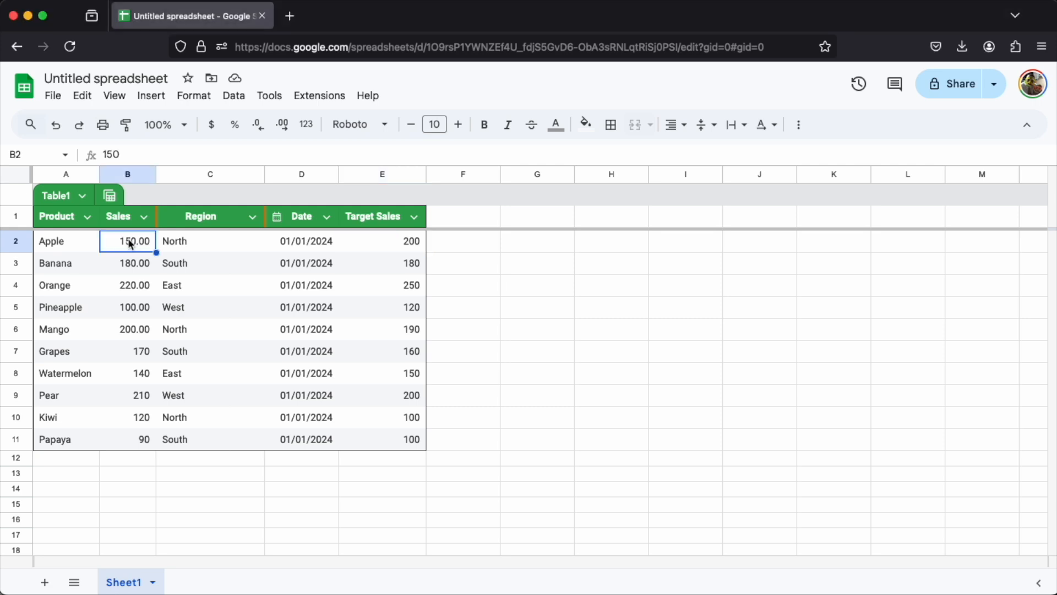
click(377, 242)
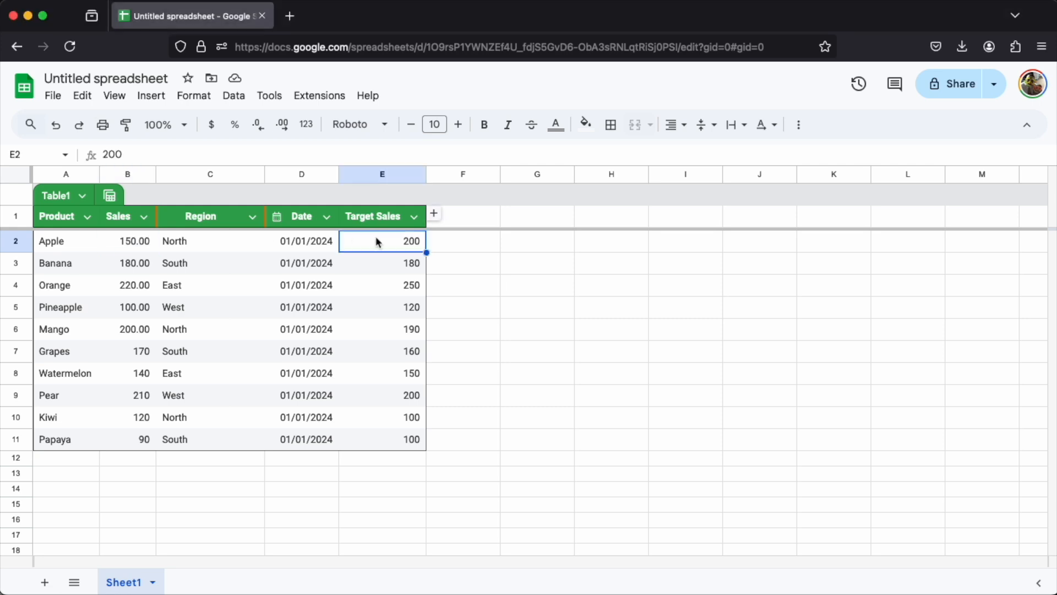
shift+click(412, 440)
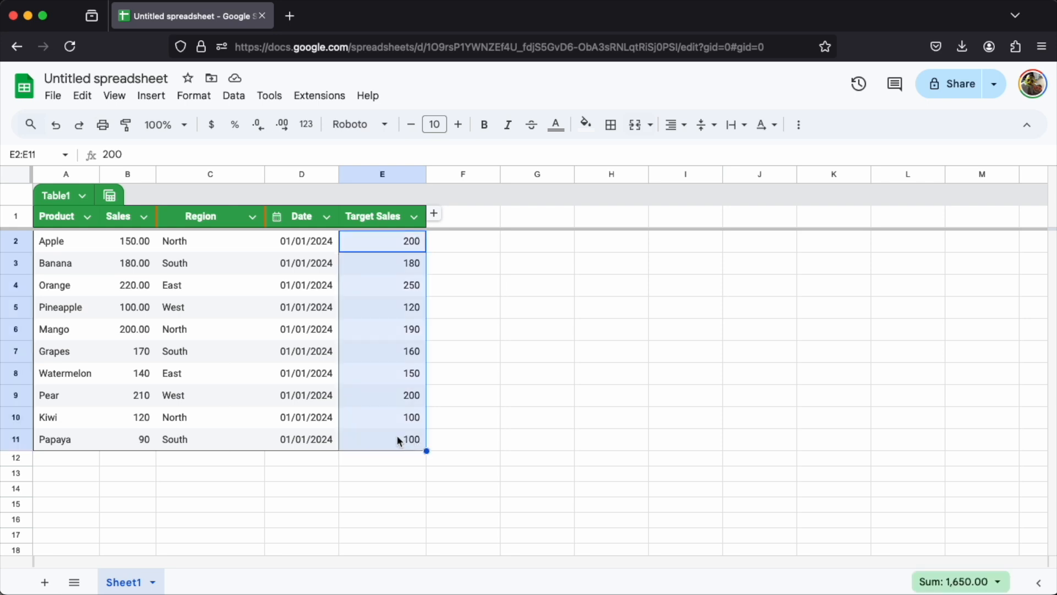
click(189, 97)
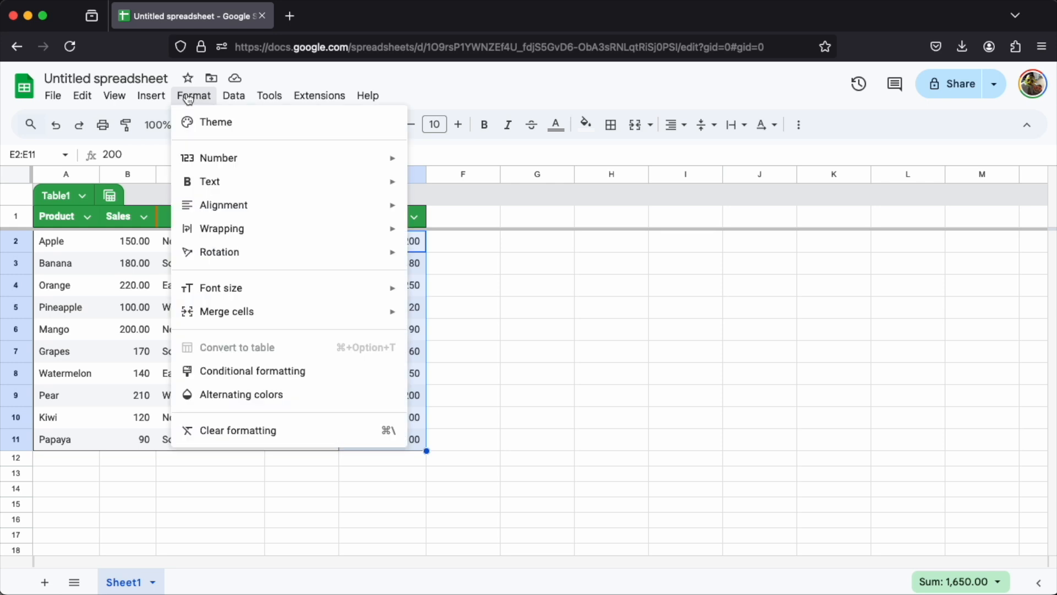
click(286, 372)
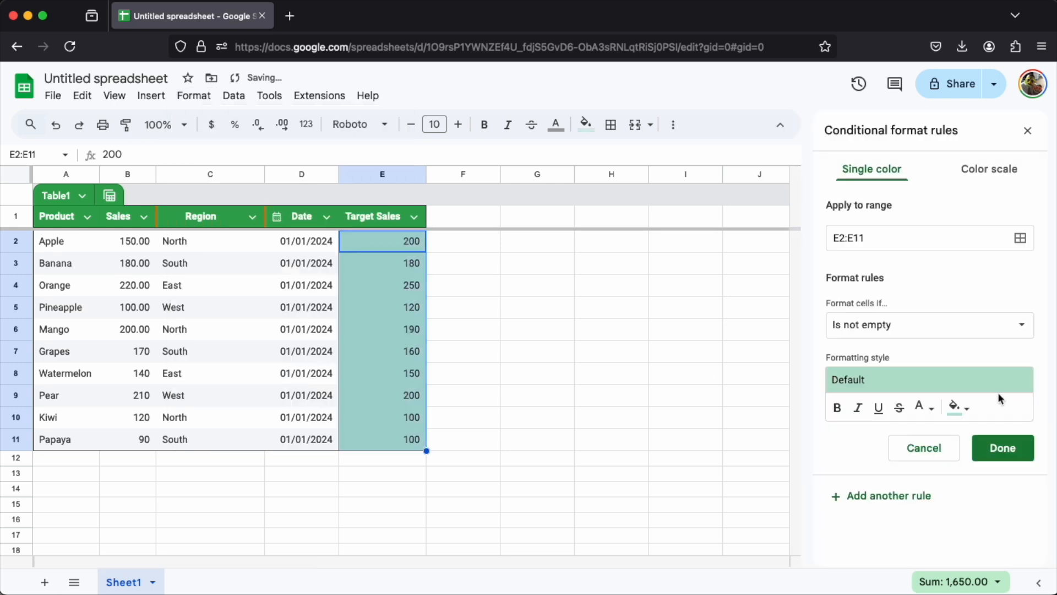
click(915, 328)
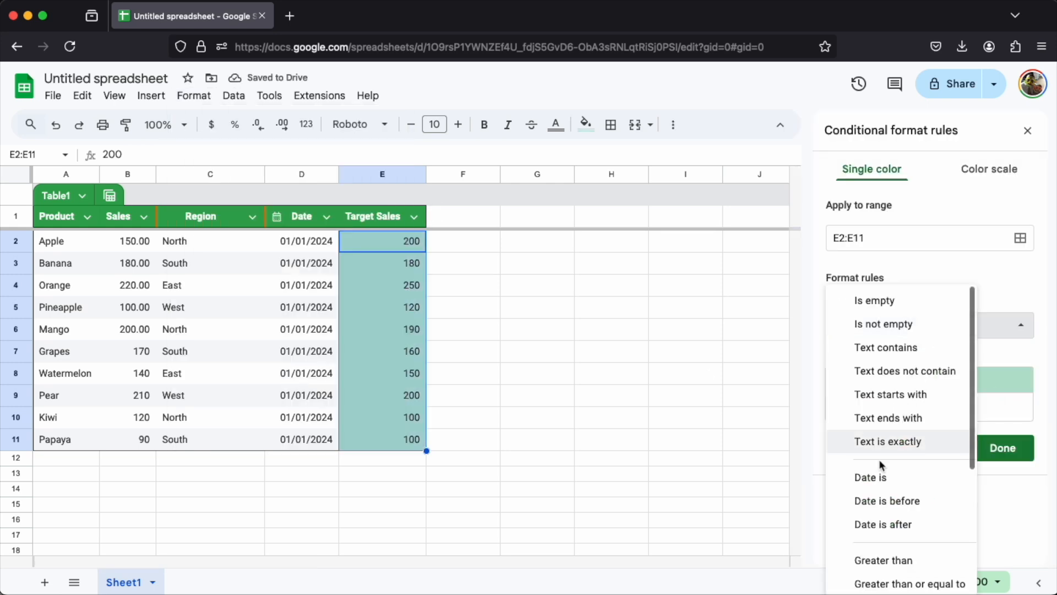
scroll(903, 440, down, 2)
scroll(896, 465, down, 2)
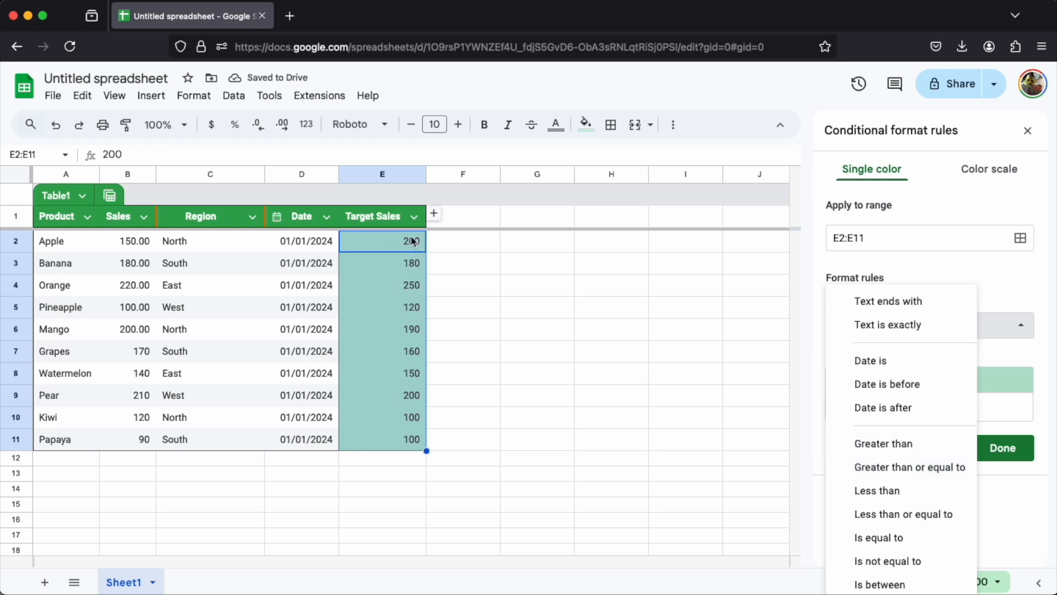
click(910, 446)
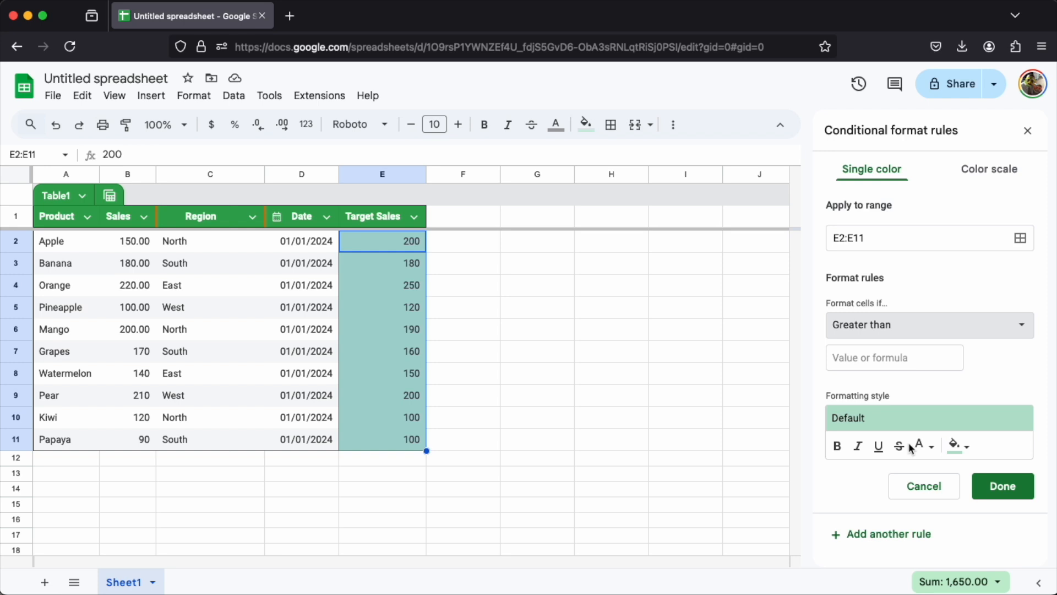
click(856, 358)
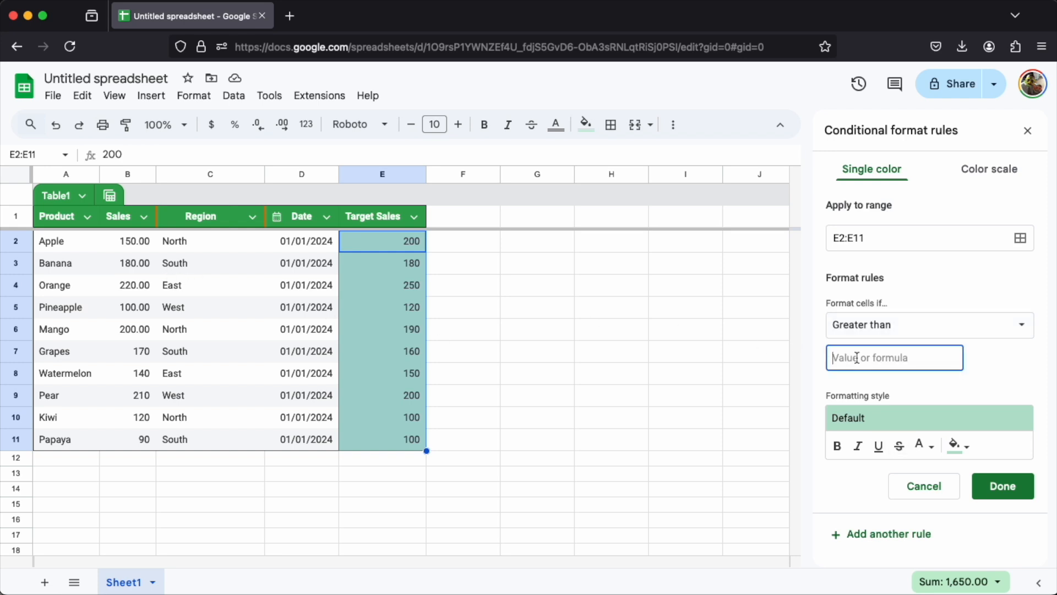
text(=B:B)
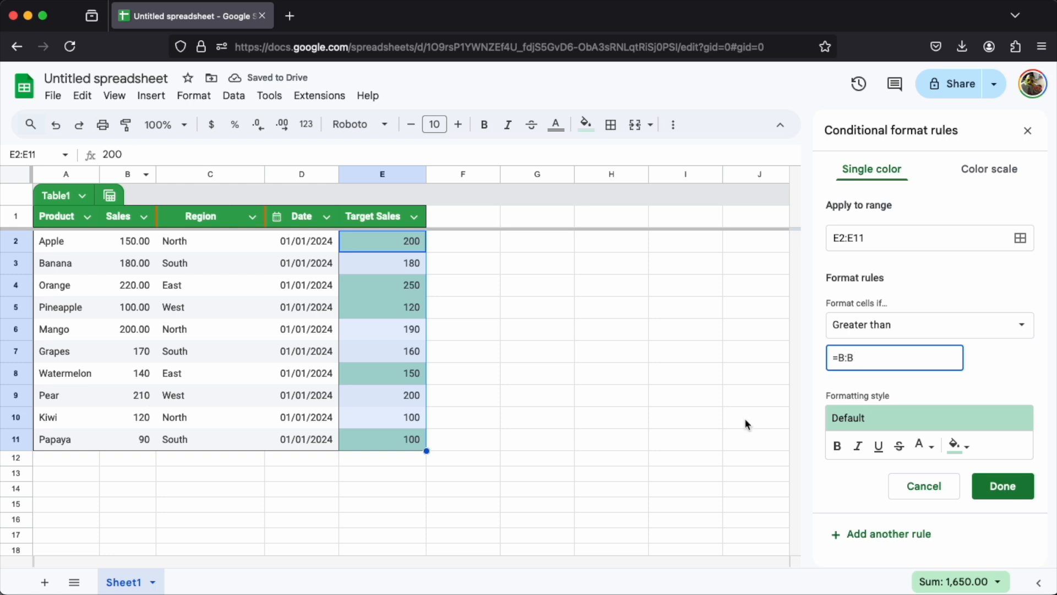
Step: Set the conditional format rule's fill color to light red and save the rule
click(955, 445)
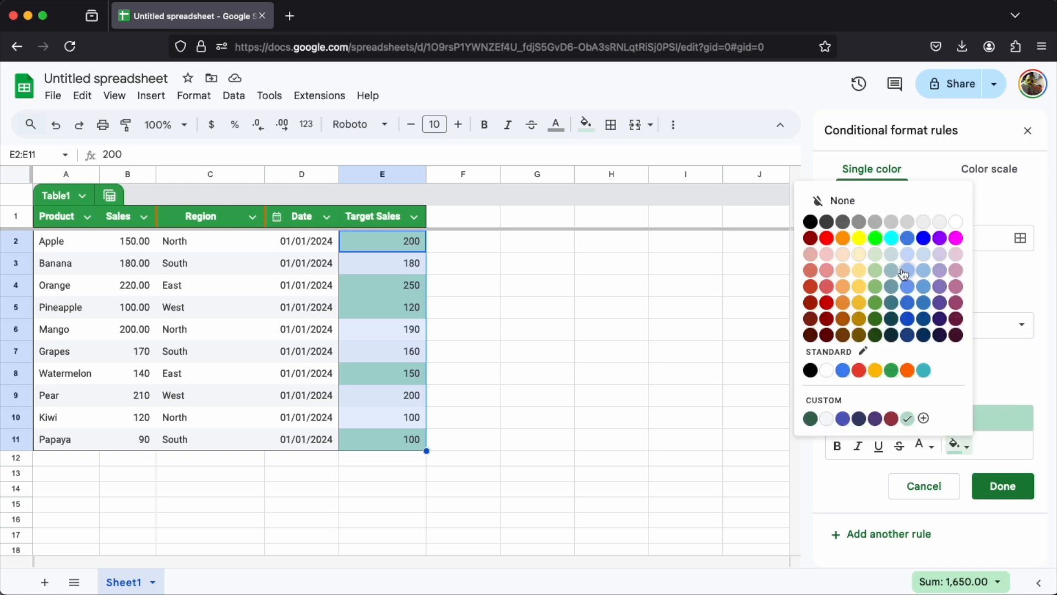
click(828, 287)
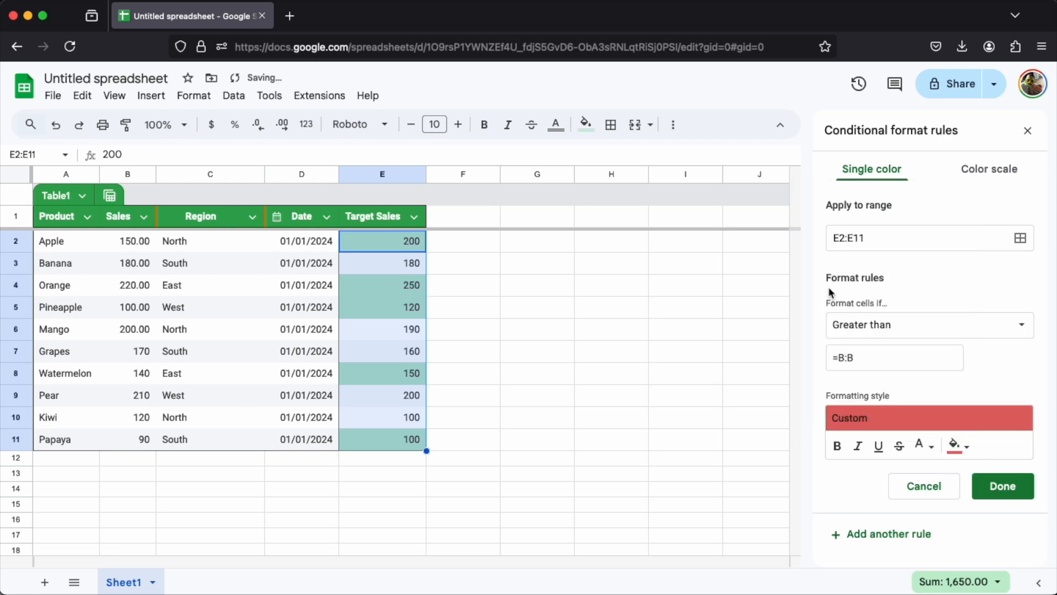
click(1004, 499)
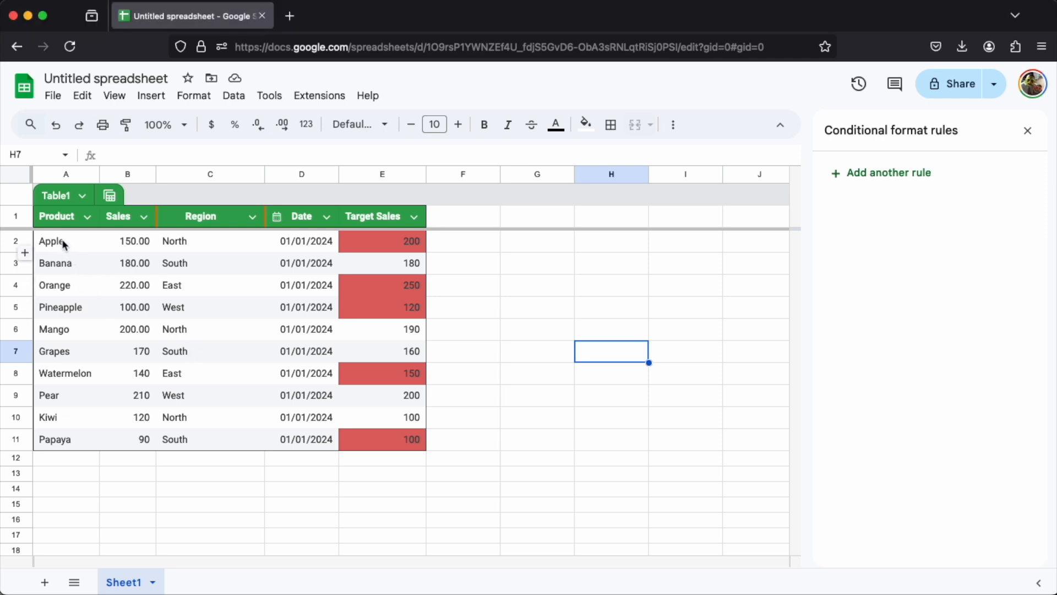
Step: Apply all borders to the table's data cells A2:E11
click(64, 243)
shift+click(373, 440)
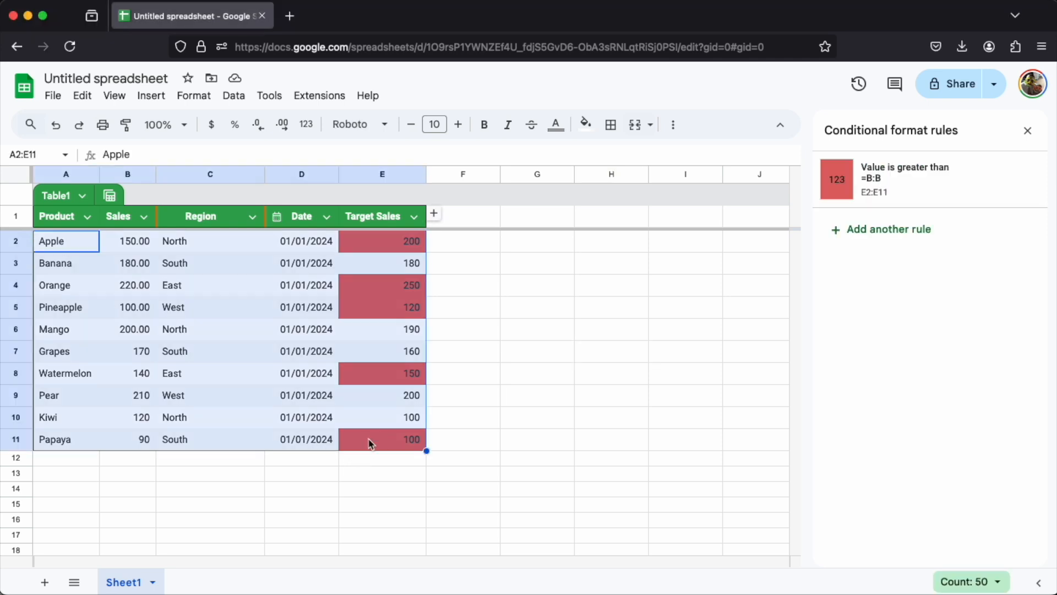
click(612, 126)
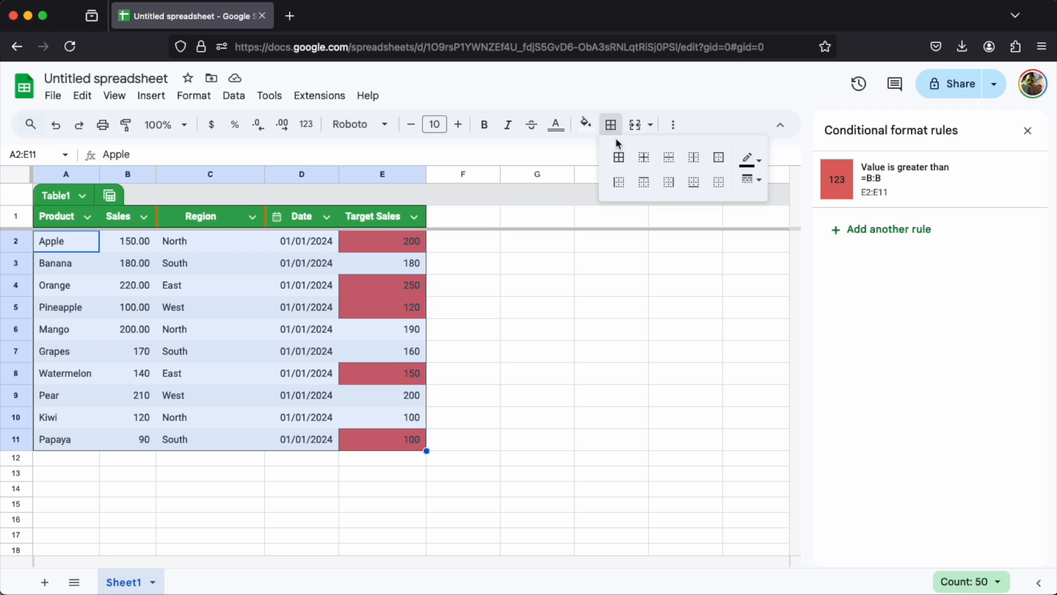
click(618, 159)
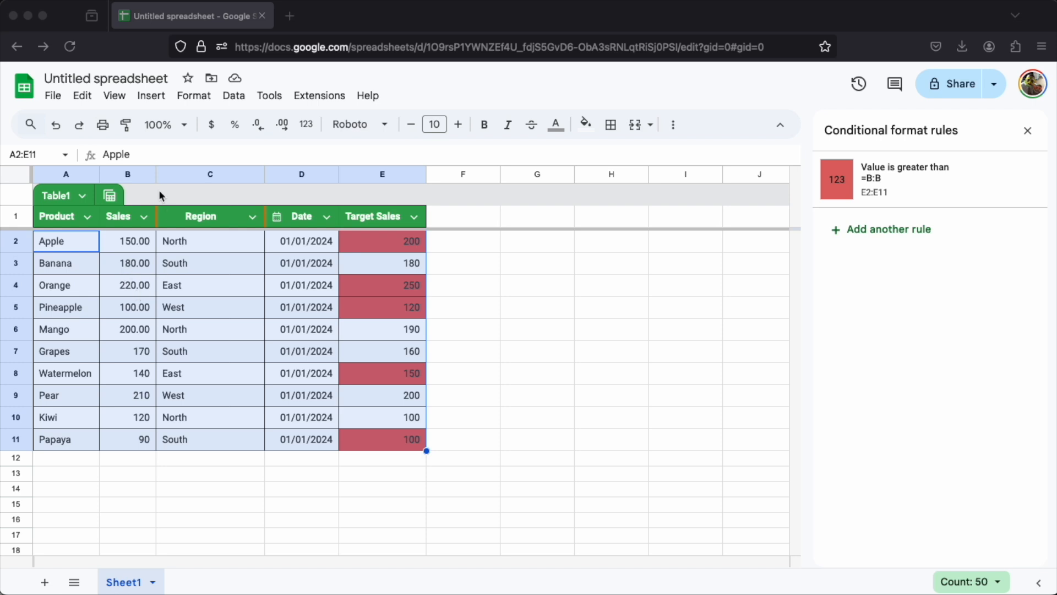
scroll(116, 258, down, 5)
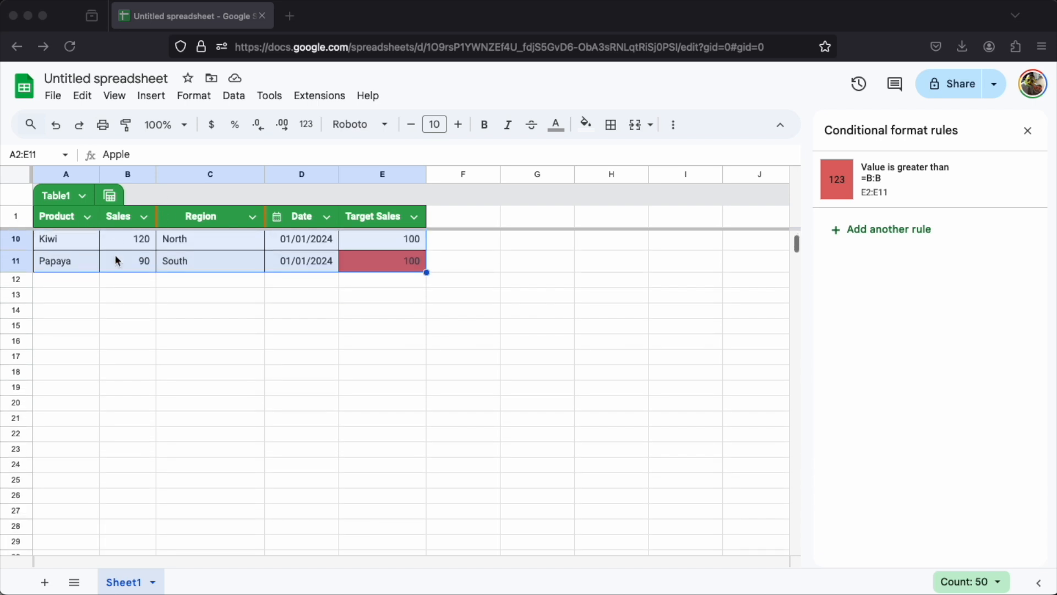
Step: Freeze one column so the Product column stays in place beside the rest of the table
scroll(67, 273, up, 3)
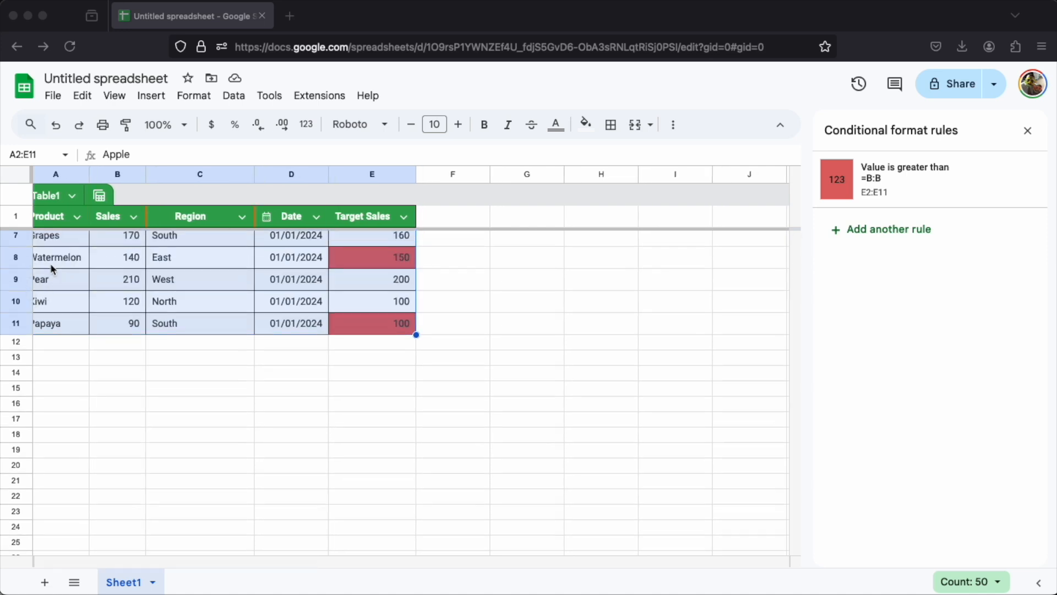
scroll(25, 269, left, 1)
scroll(75, 252, up, 3)
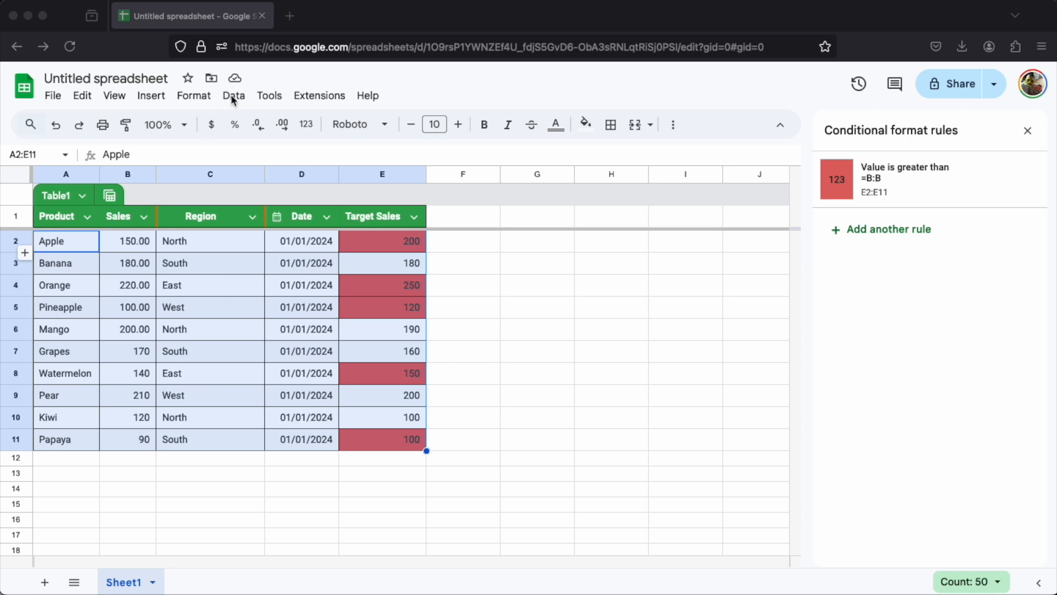
click(114, 97)
click(114, 97)
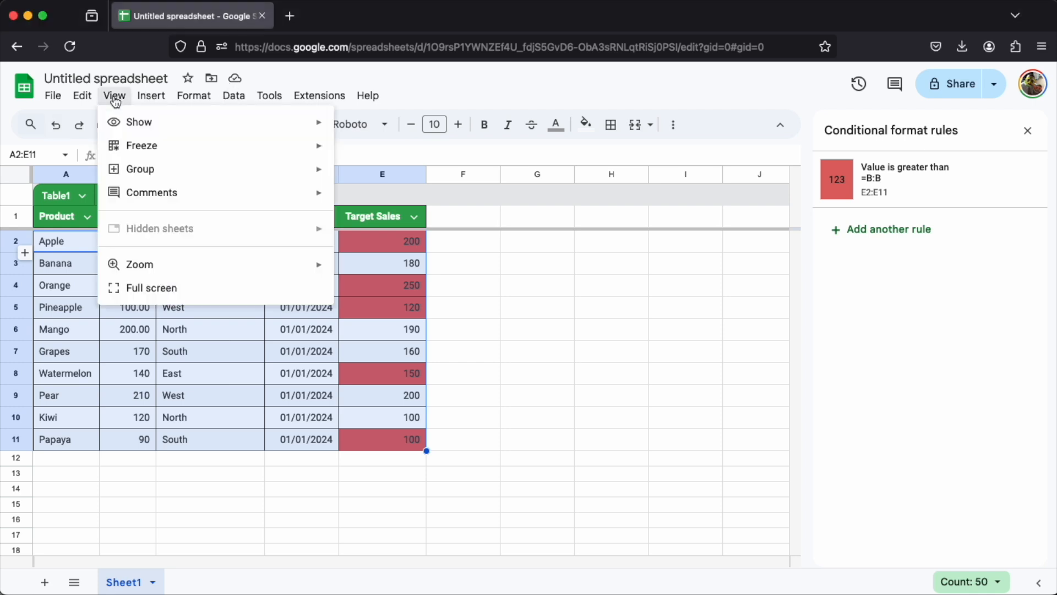
mouse_move(147, 149)
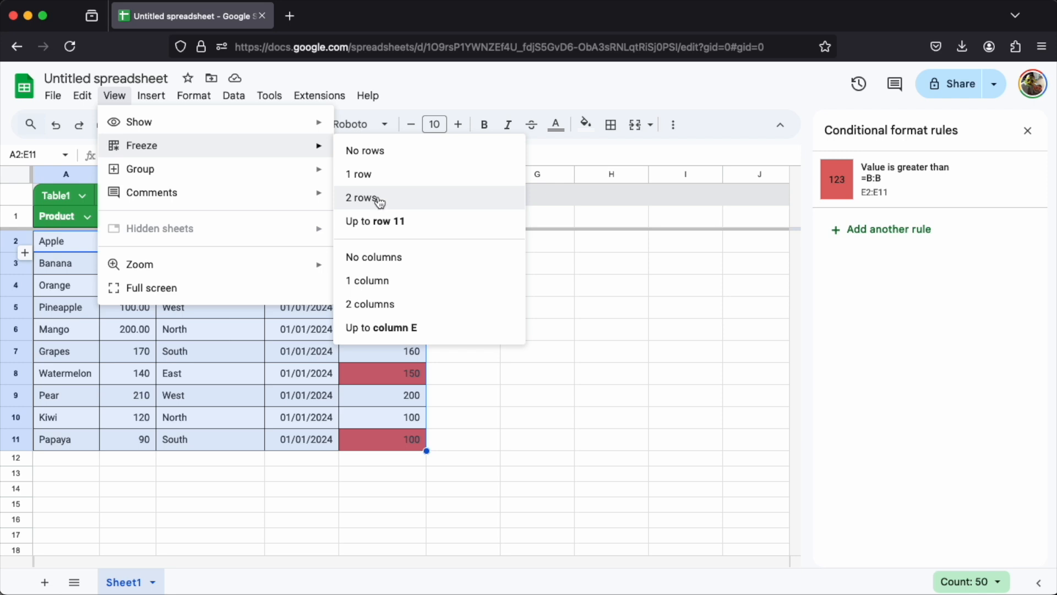
click(377, 282)
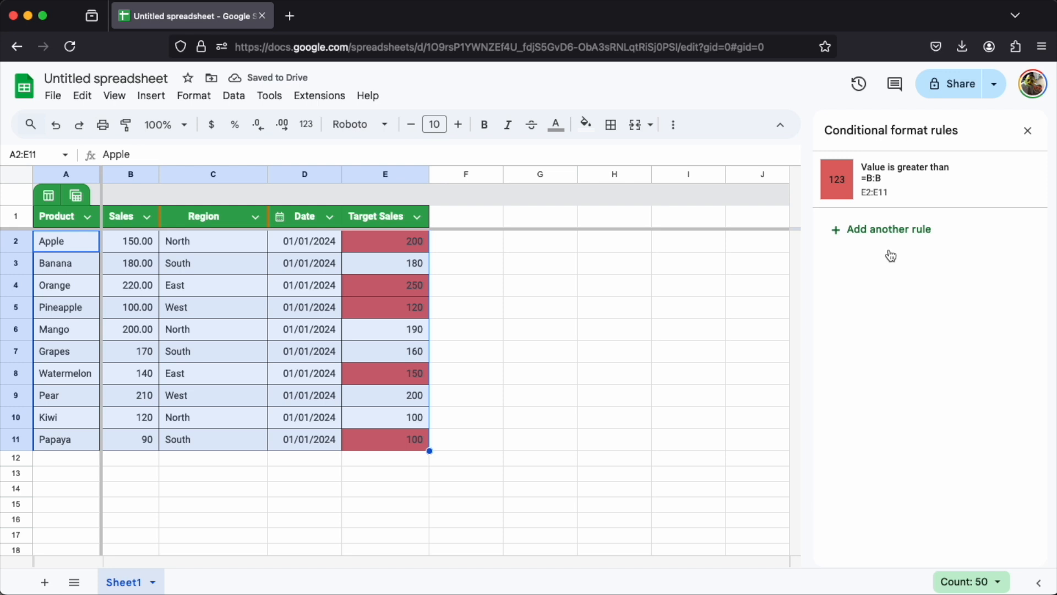
scroll(282, 283, right, 8)
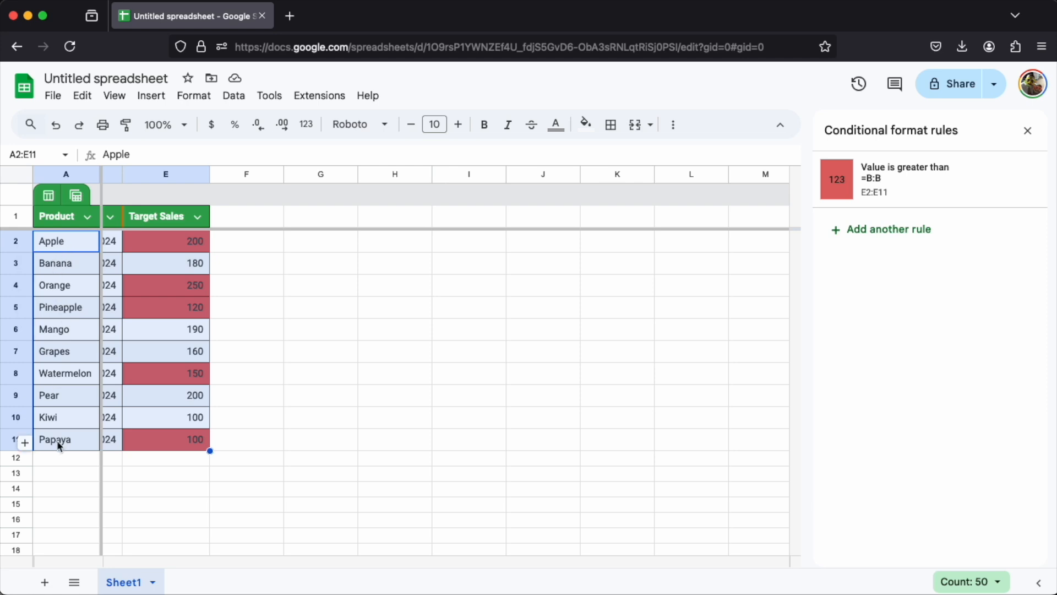
scroll(161, 292, left, 3)
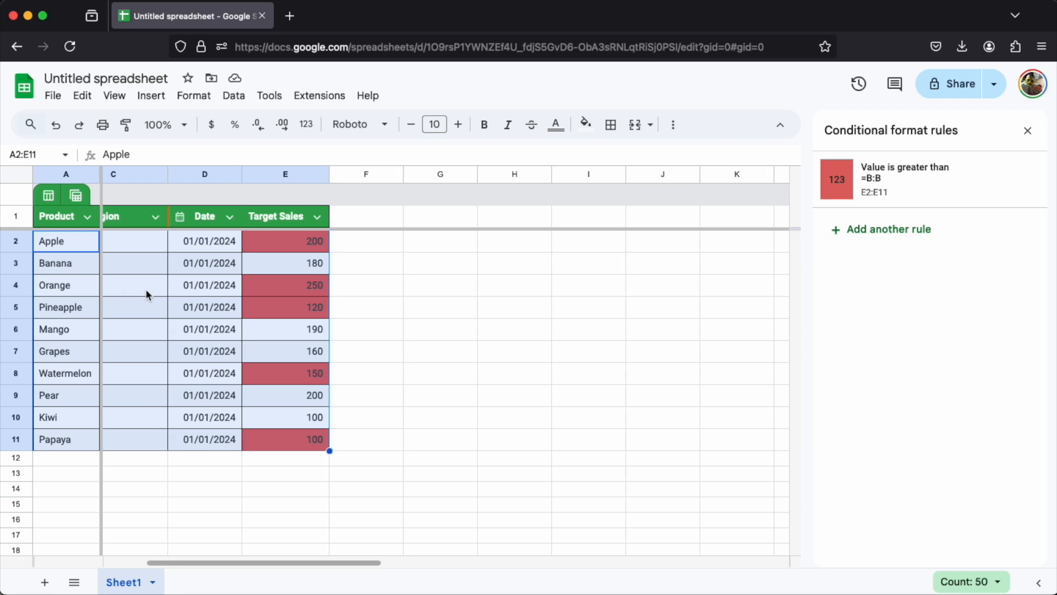
scroll(146, 289, left, 3)
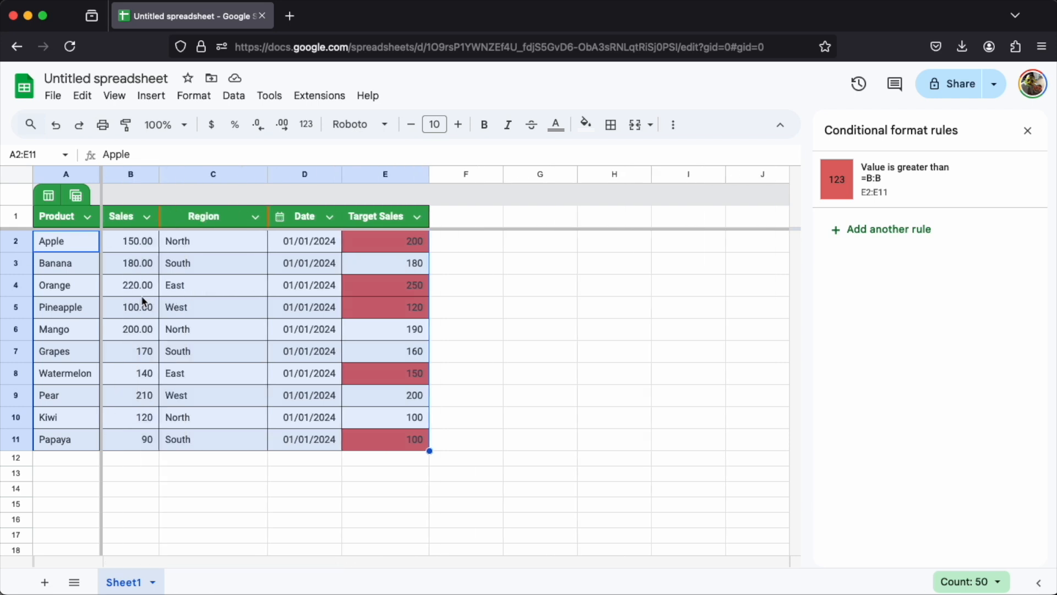